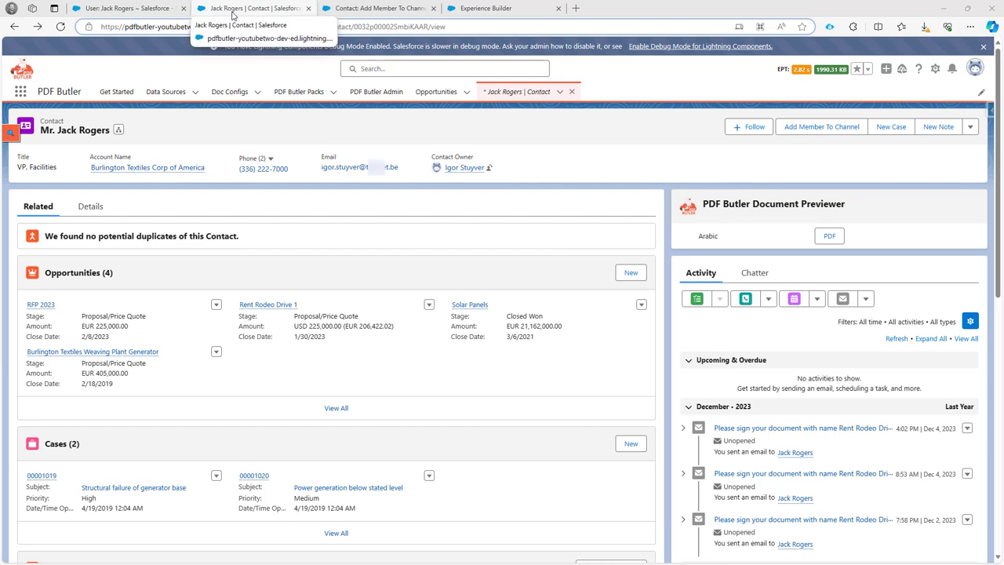
- Review the contact's user record, which has a Customer Community Login license and matching profile
{"action": "left_click", "coordinate": [125, 9]}
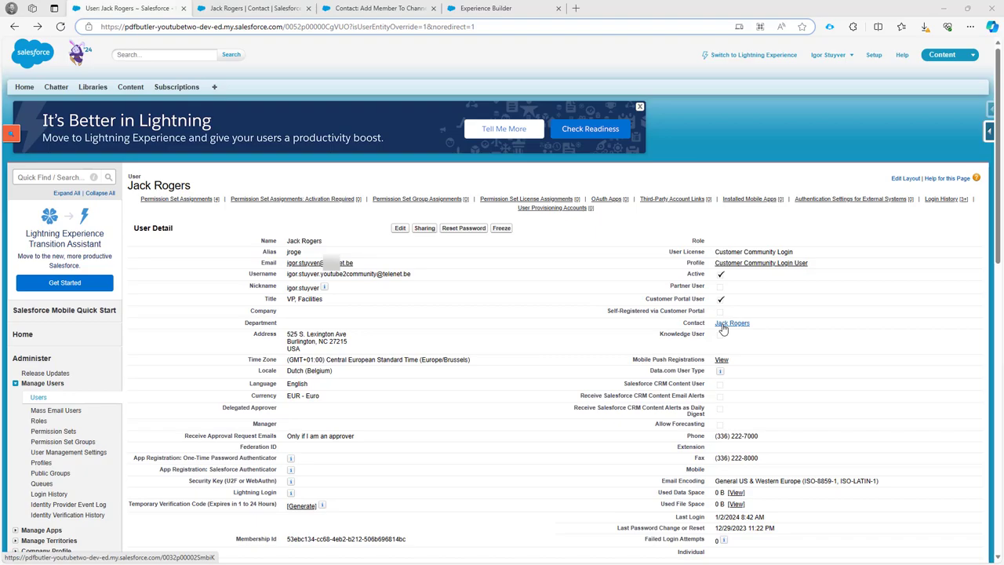
{"action": "key", "text": "alt+Tab"}
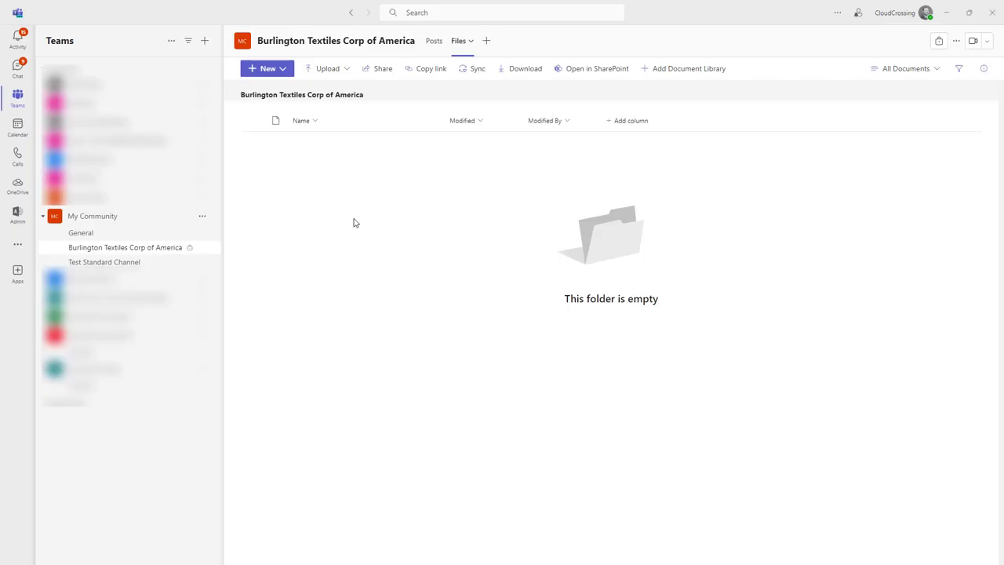
{"action": "left_click", "coordinate": [123, 220]}
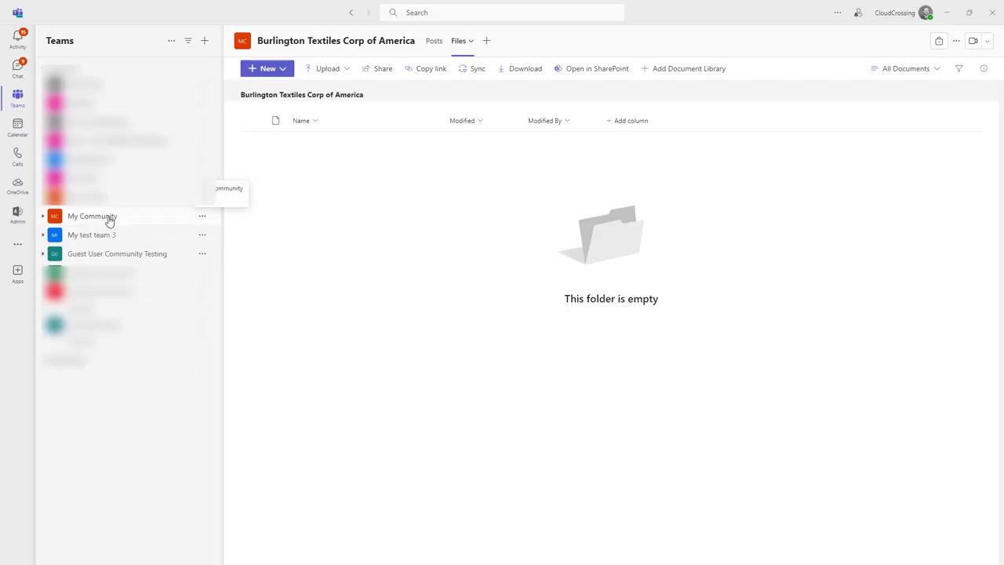
{"action": "left_click", "coordinate": [107, 218]}
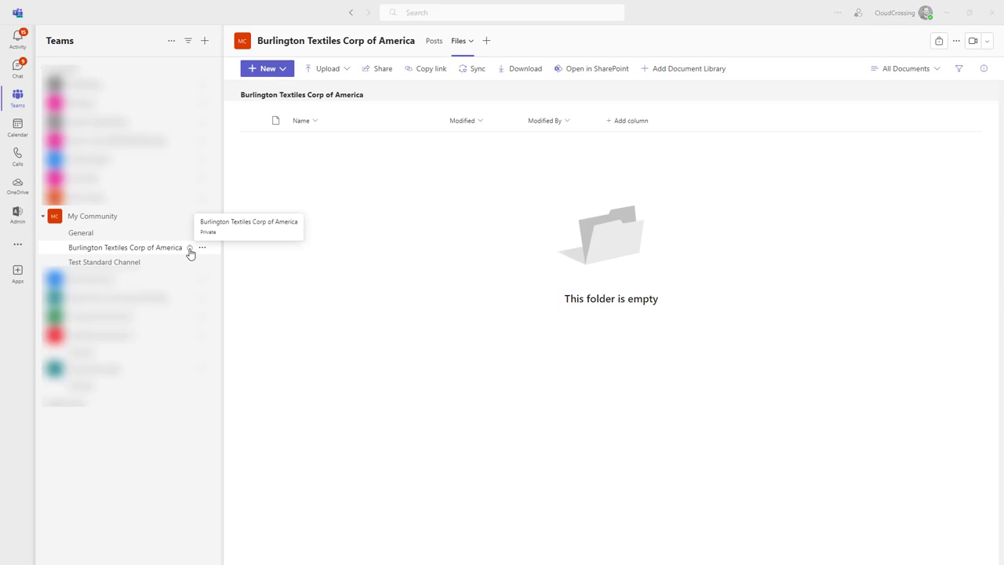
- Open the Burlington Textiles Corp of America account in a new tab from the contact's Account Name link
{"action": "key", "text": "alt+Tab"}
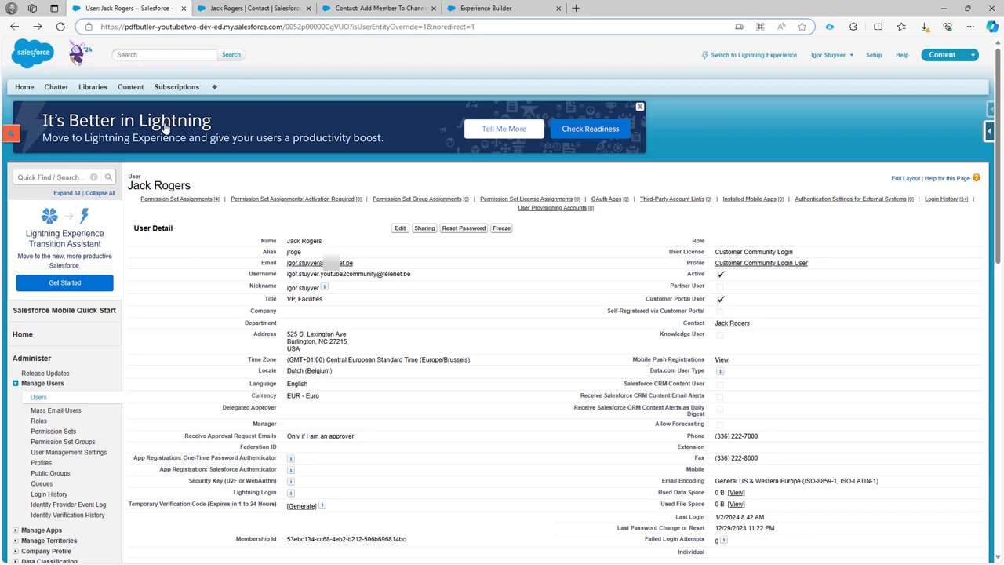
{"action": "left_click", "coordinate": [235, 9]}
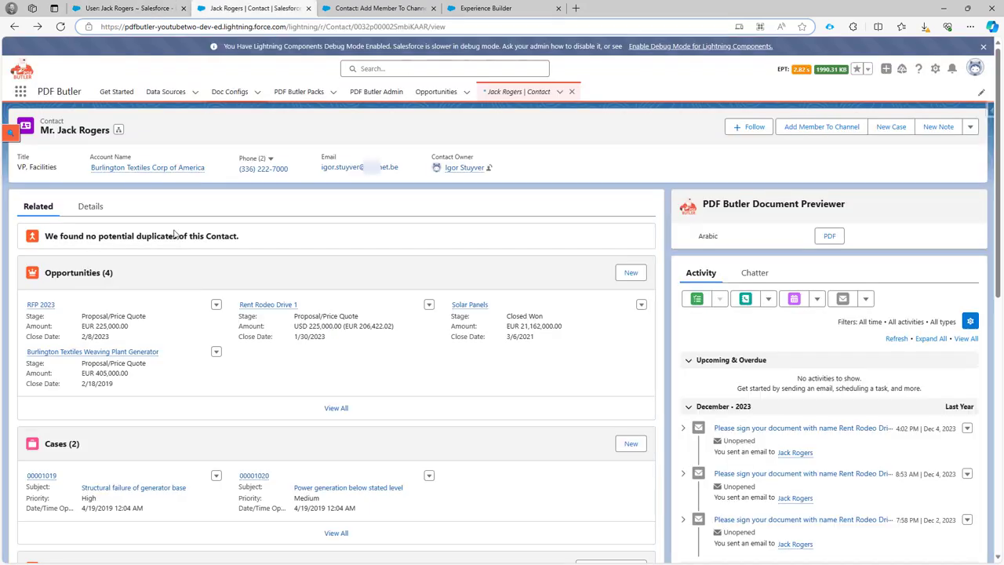
{"action": "right_click", "coordinate": [147, 174]}
{"action": "left_click", "coordinate": [188, 178]}
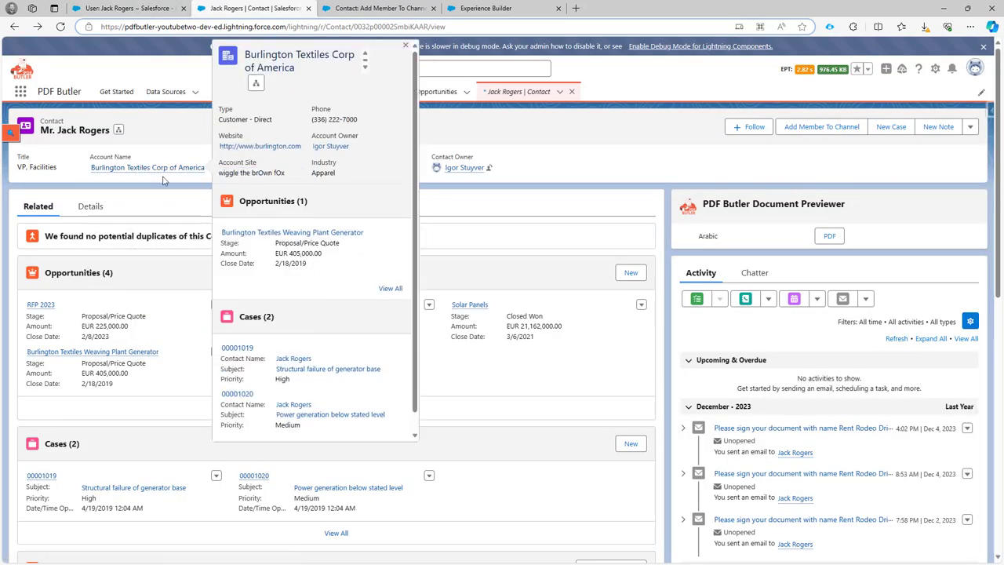
{"action": "left_click", "coordinate": [354, 10]}
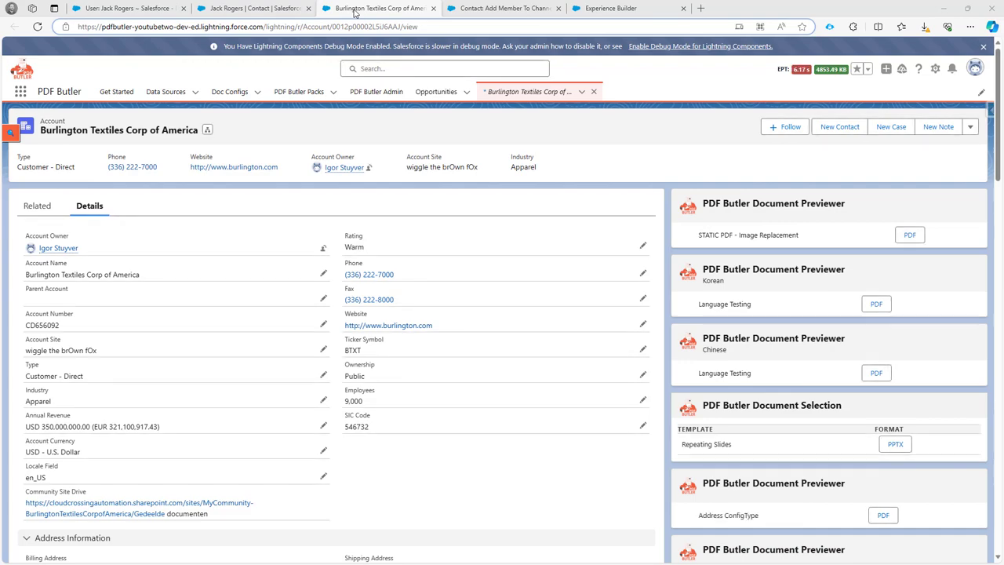
{"action": "key", "text": "alt+Tab"}
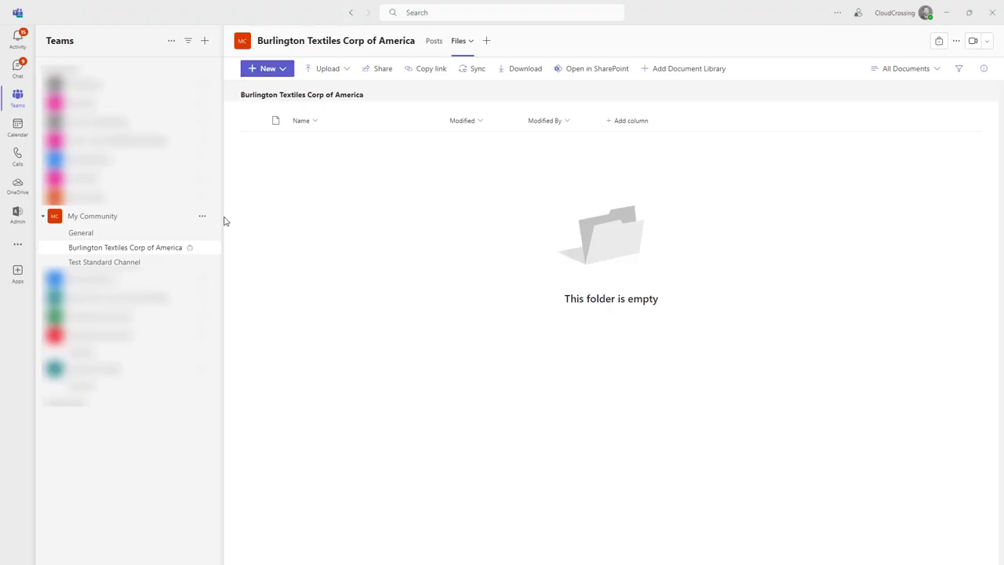
- Check the options menu of the Burlington Textiles Corp of America channel in Teams
{"action": "left_click", "coordinate": [202, 248]}
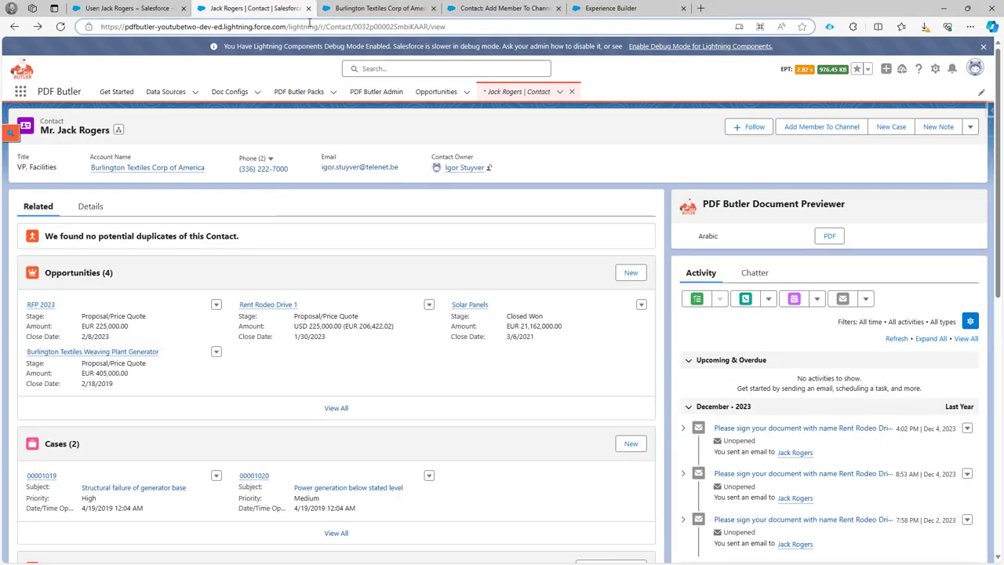
- Review the inactive Contact: Add Member To Channel - V3 flow and its Invite Member action
{"action": "left_click", "coordinate": [389, 9]}
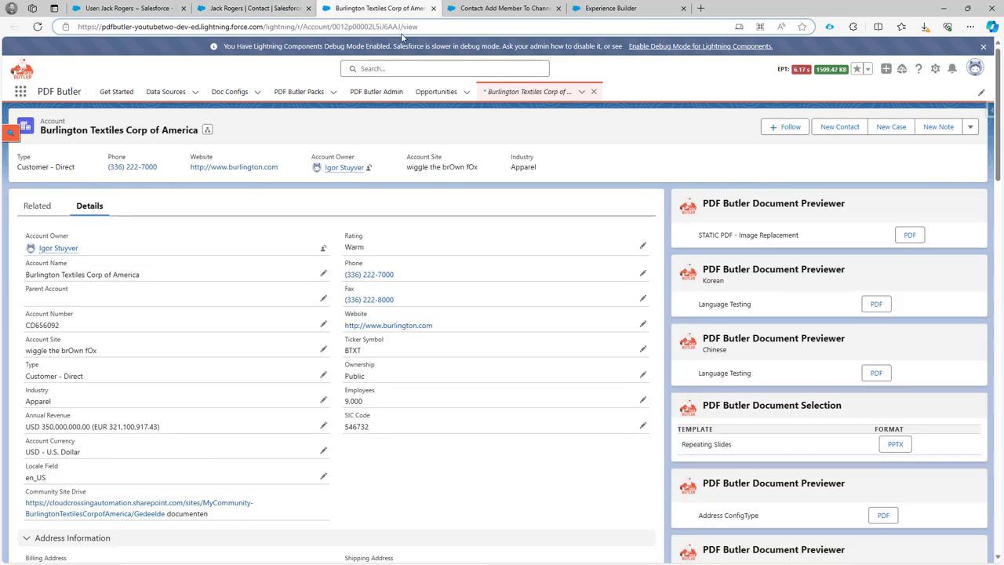
{"action": "left_click", "coordinate": [478, 8]}
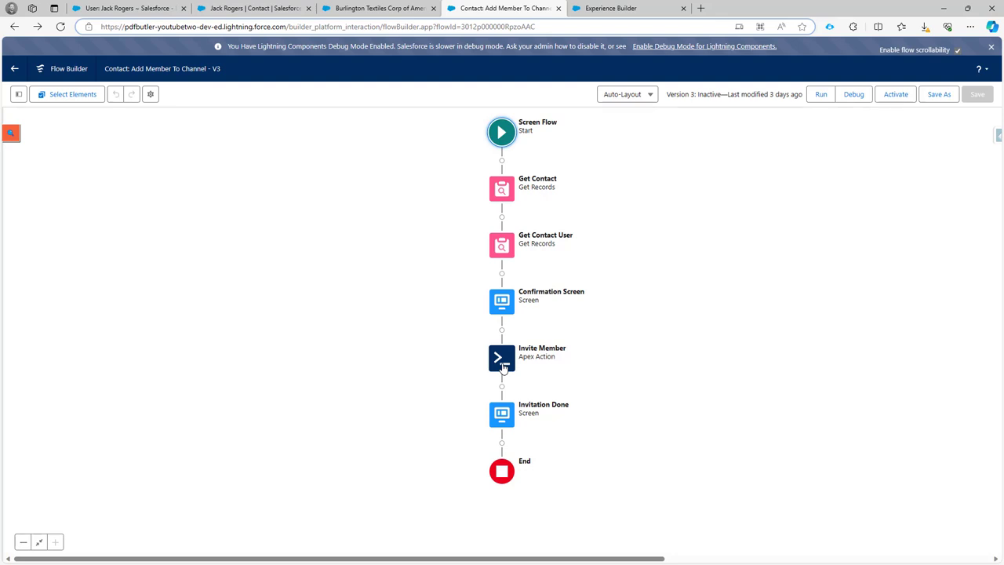
- Run Add Member To Channel from the contact to send the Burlington Textiles channel invitation
{"action": "left_click", "coordinate": [256, 8]}
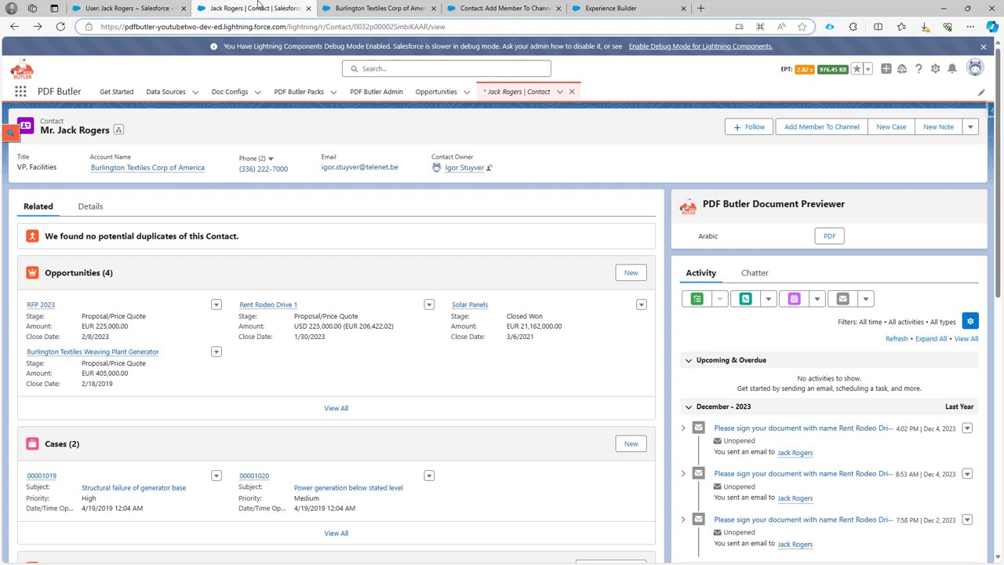
{"action": "left_click", "coordinate": [813, 128]}
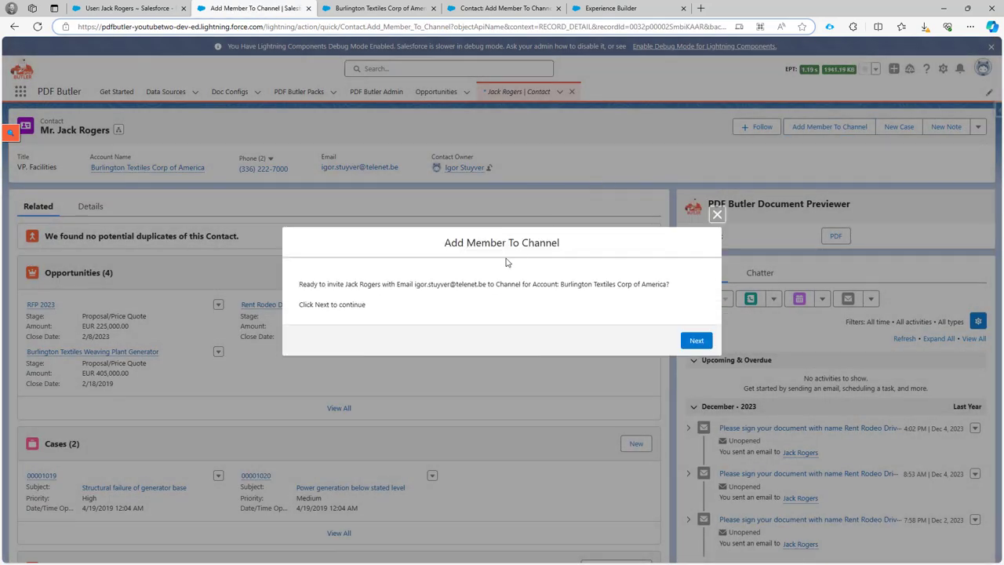
{"action": "left_click_drag", "start_coordinate": [414, 284], "coordinate": [486, 284]}
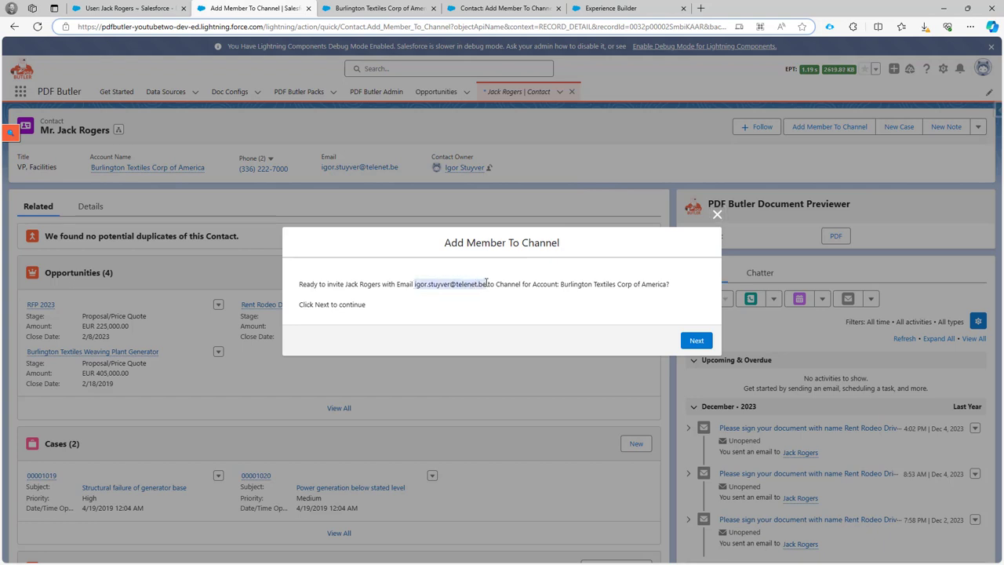
{"action": "left_click", "coordinate": [541, 283]}
{"action": "left_click_drag", "start_coordinate": [560, 284], "coordinate": [667, 283]}
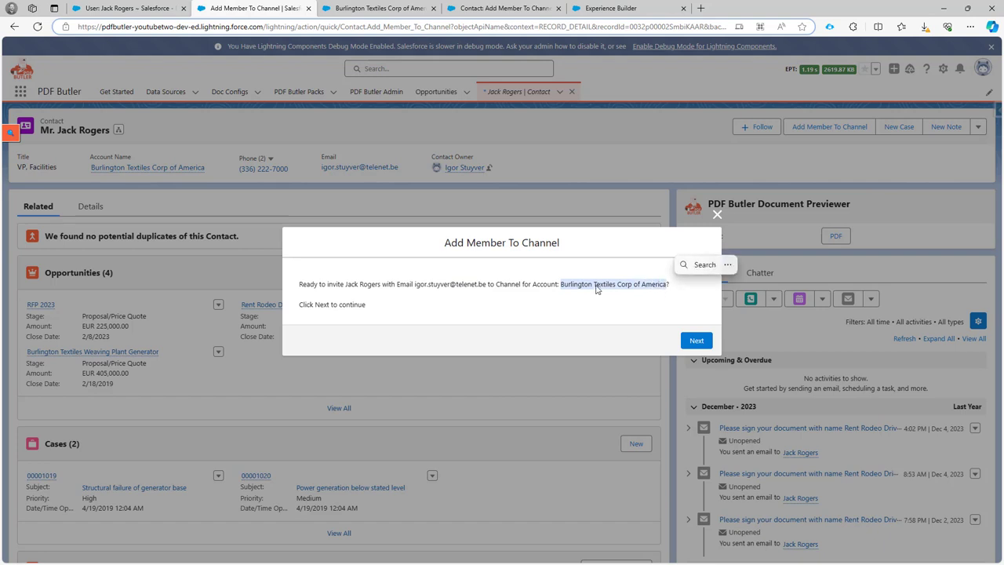
{"action": "left_click", "coordinate": [697, 340]}
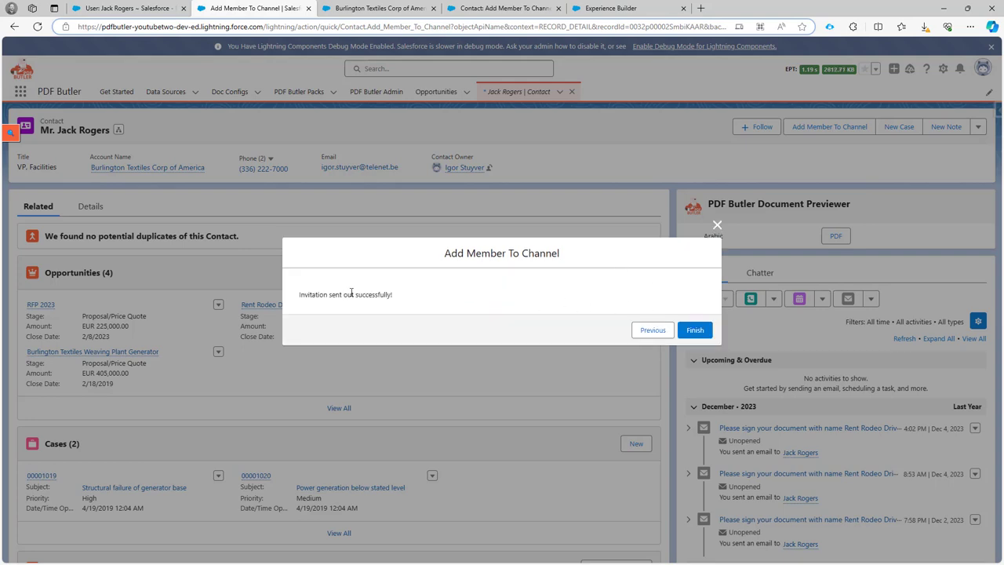
{"action": "left_click", "coordinate": [695, 330]}
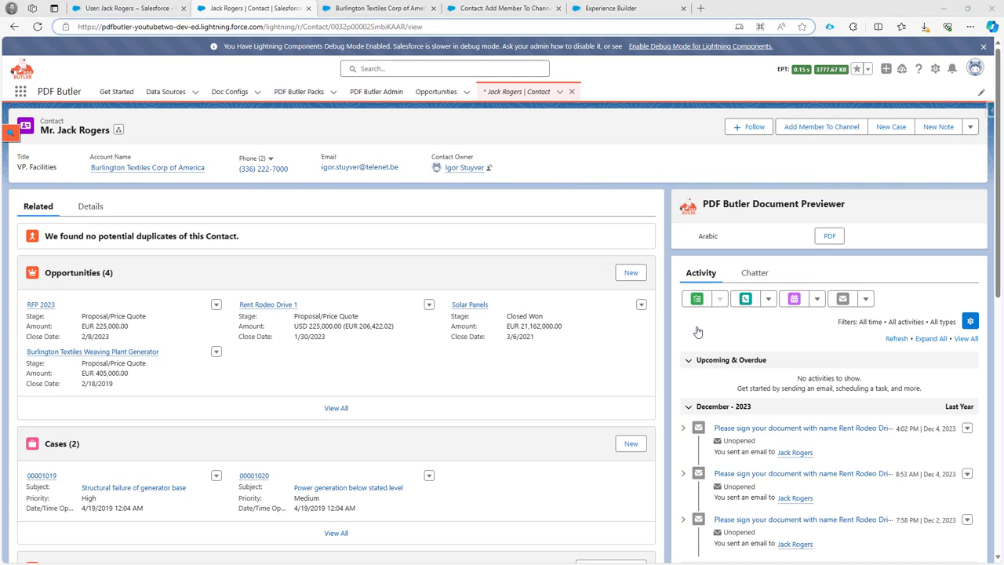
- Show the Burlington Textiles channel's members and guests, and open the guest contact's profile card
{"action": "key", "text": "alt+Tab"}
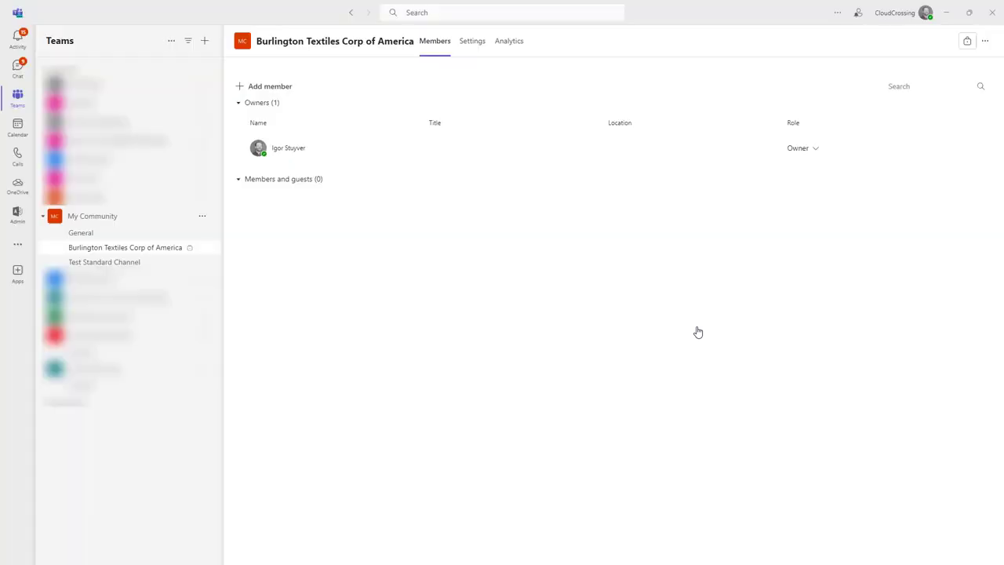
{"action": "left_click", "coordinate": [160, 234]}
{"action": "left_click", "coordinate": [156, 248]}
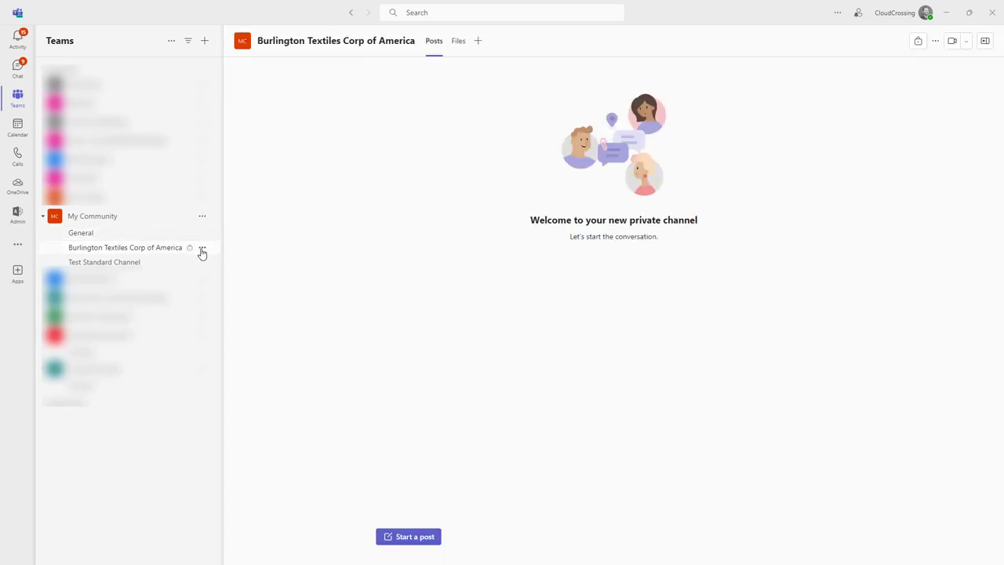
{"action": "left_click", "coordinate": [202, 248]}
{"action": "left_click", "coordinate": [190, 327]}
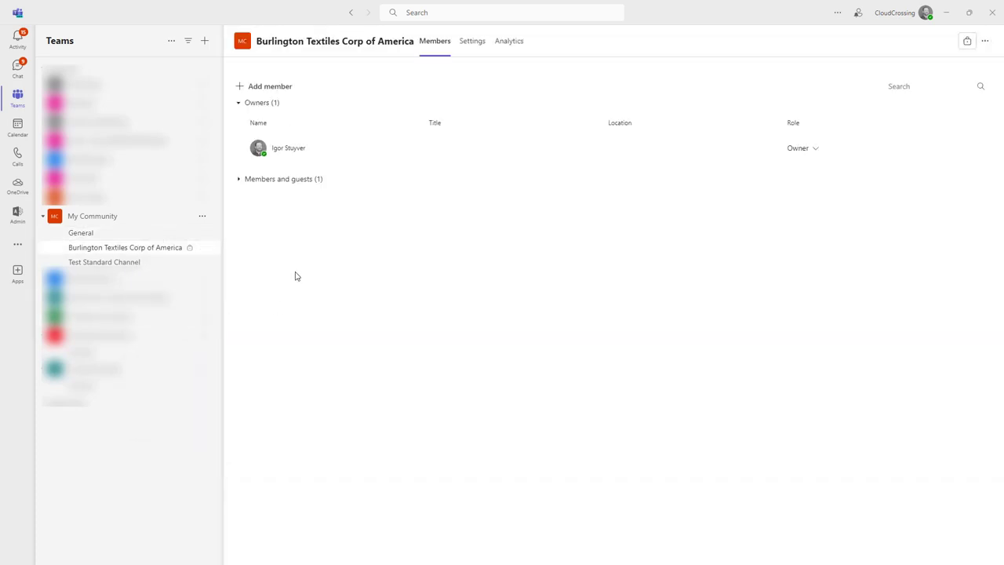
{"action": "left_click", "coordinate": [281, 179]}
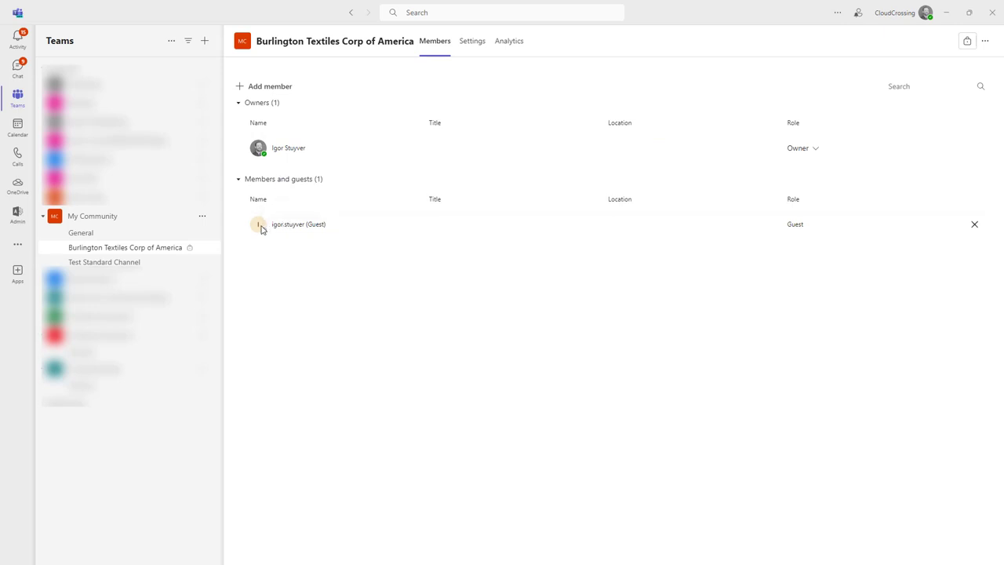
{"action": "left_click", "coordinate": [258, 225]}
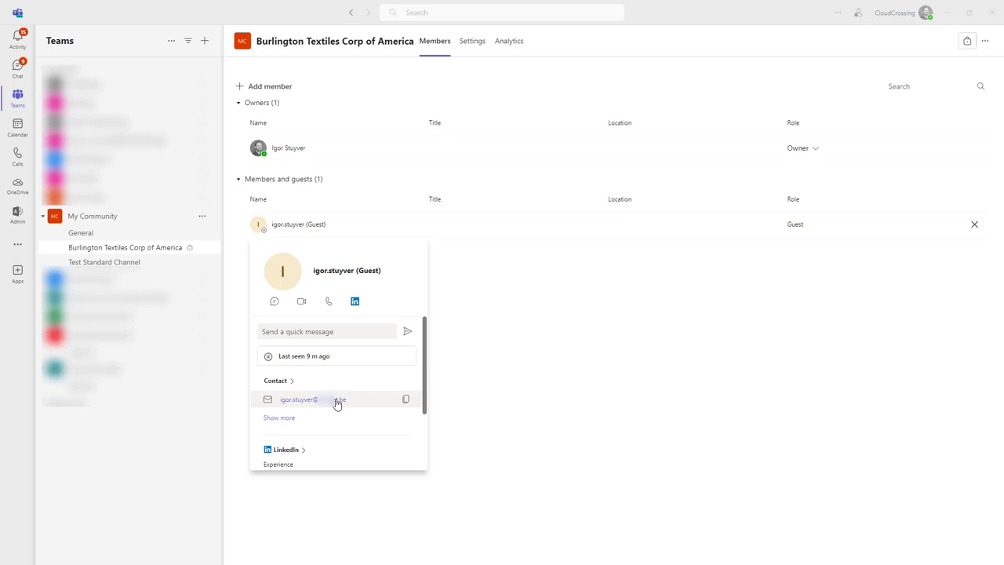
- Inspect COLLABORATION Butler's Site library URL, [[Community_Site_Drive__c]], on the Record Detail page
{"action": "key", "text": "alt+Tab"}
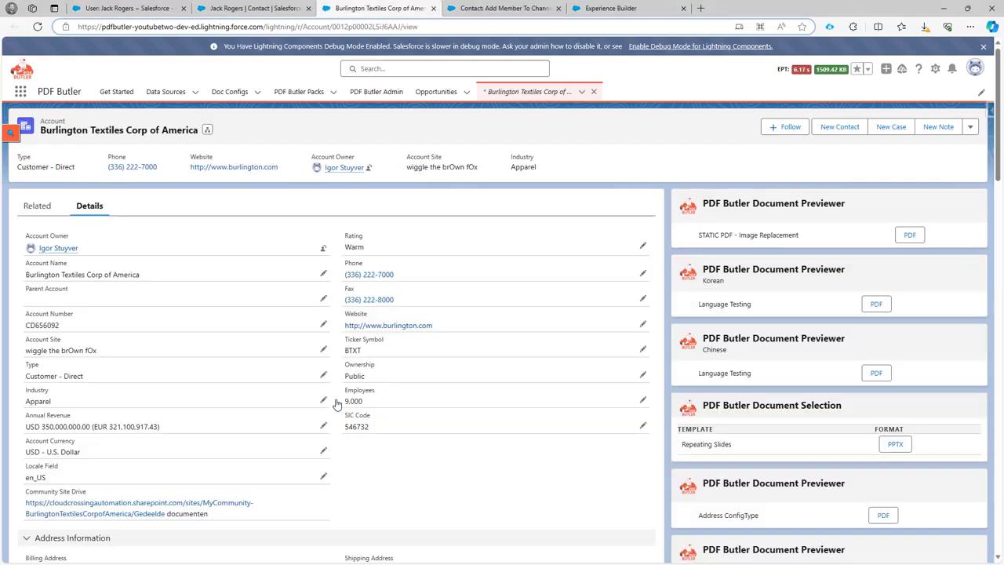
{"action": "left_click", "coordinate": [630, 11]}
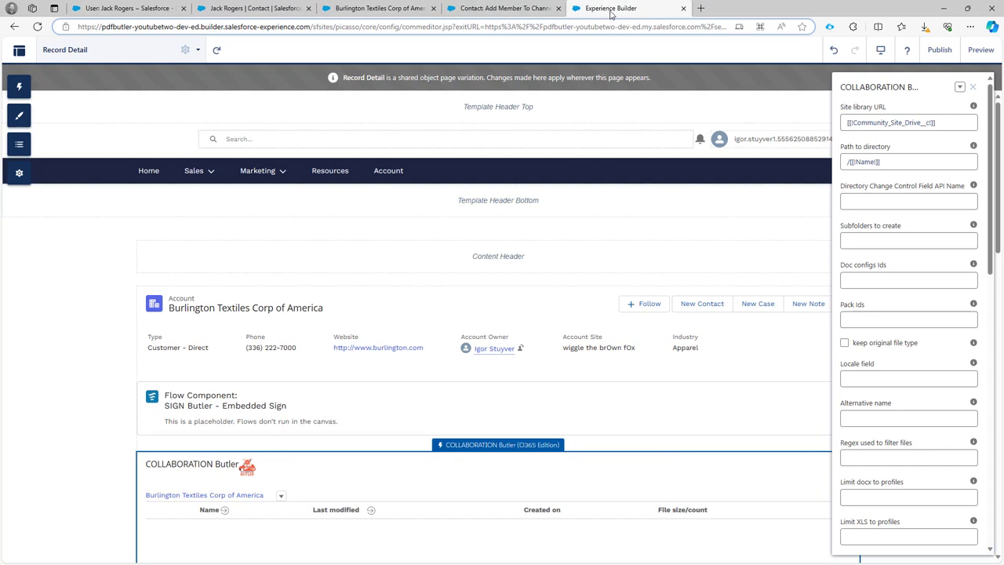
{"action": "scroll", "coordinate": [269, 420], "scroll_direction": "down", "scroll_amount": 1}
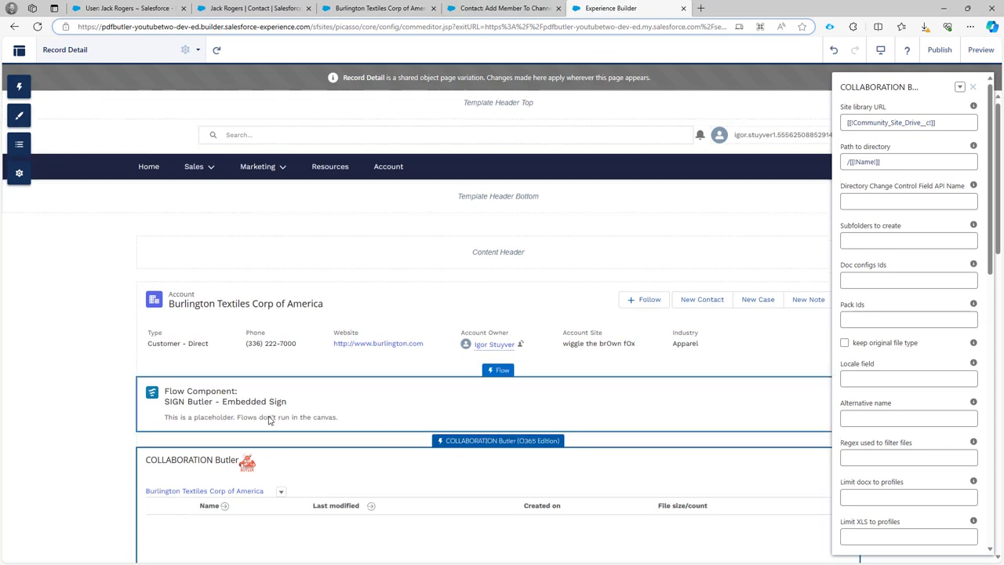
{"action": "scroll", "coordinate": [269, 420], "scroll_direction": "down", "scroll_amount": 2}
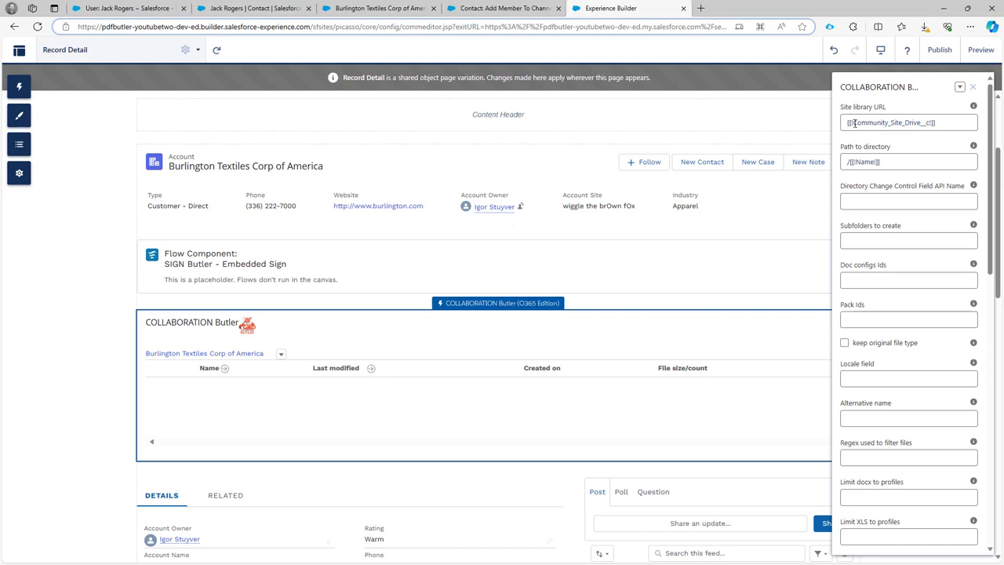
{"action": "left_click_drag", "start_coordinate": [854, 122], "coordinate": [929, 123]}
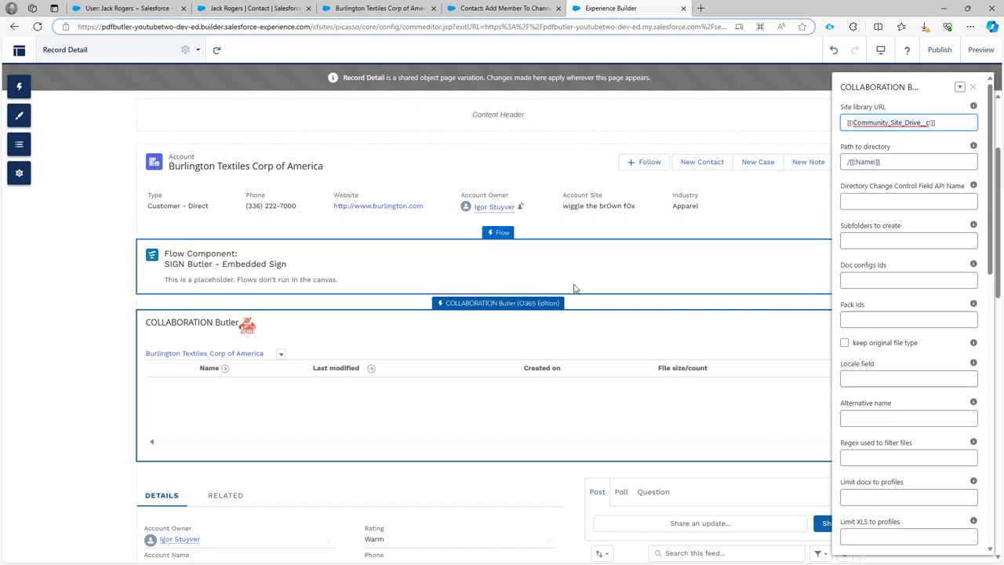
{"action": "scroll", "coordinate": [572, 290], "scroll_direction": "down", "scroll_amount": 2}
{"action": "scroll", "coordinate": [572, 290], "scroll_direction": "down", "scroll_amount": 4}
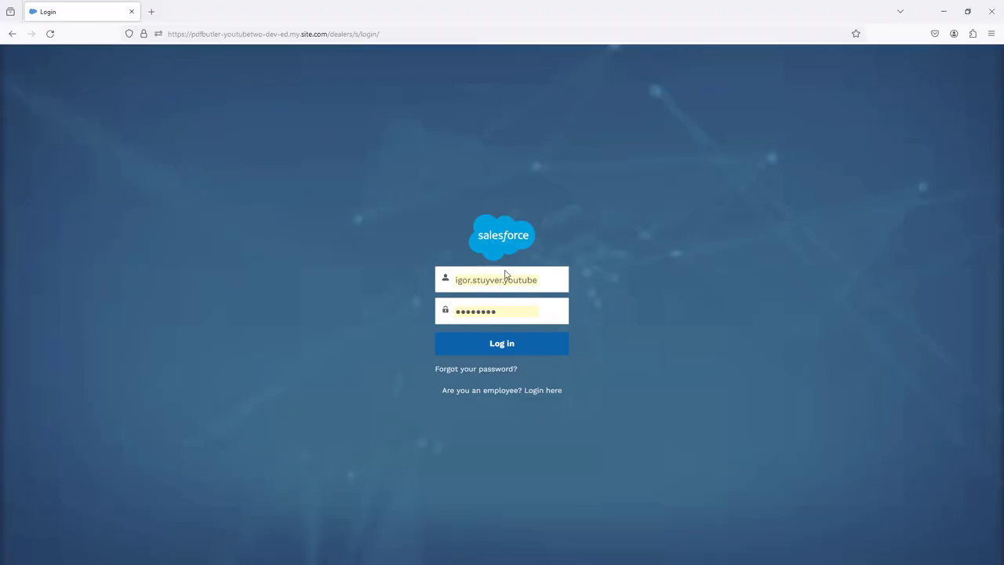
- Sign in to the dealers community as the portal user and open the Burlington Textiles account page
{"action": "left_click_drag", "start_coordinate": [515, 280], "coordinate": [547, 280]}
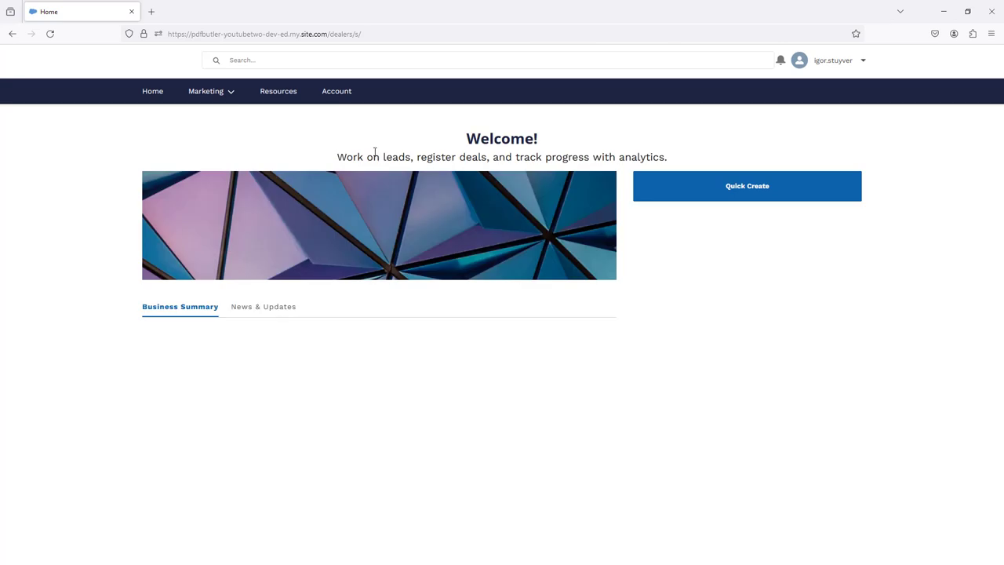
{"action": "left_click", "coordinate": [343, 92]}
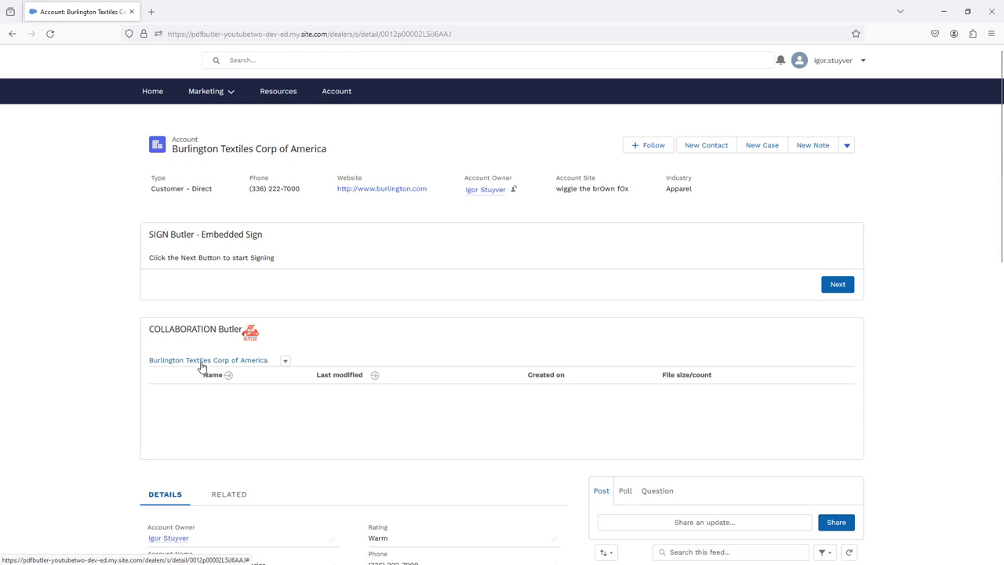
- Open the empty Burlington Textiles Corp of America folder in SharePoint from Collaboration Butler's folder menu
{"action": "left_click", "coordinate": [285, 361]}
{"action": "scroll", "coordinate": [284, 364], "scroll_direction": "down", "scroll_amount": 1}
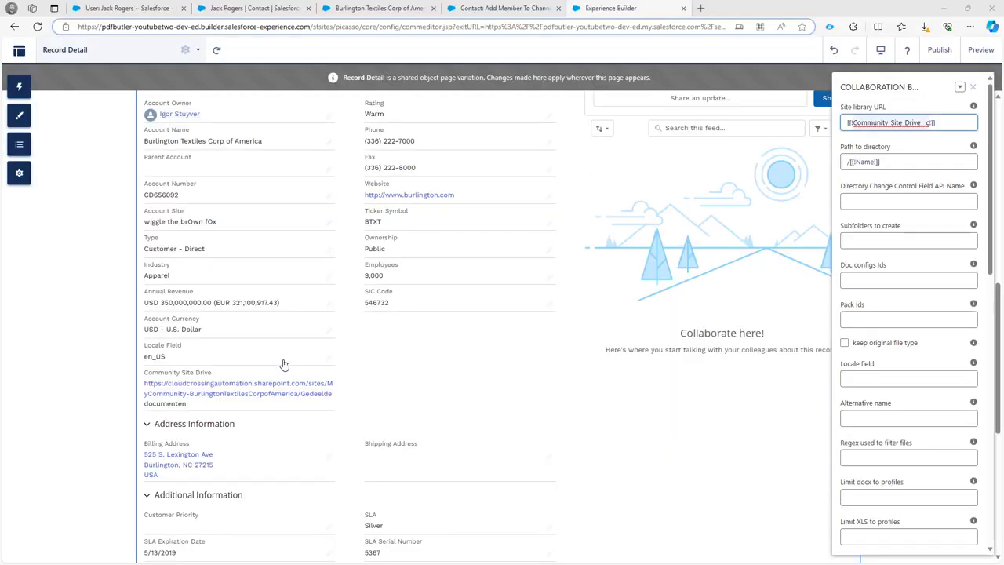
{"action": "scroll", "coordinate": [898, 279], "scroll_direction": "down", "scroll_amount": 3}
{"action": "scroll", "coordinate": [902, 287], "scroll_direction": "down", "scroll_amount": 2}
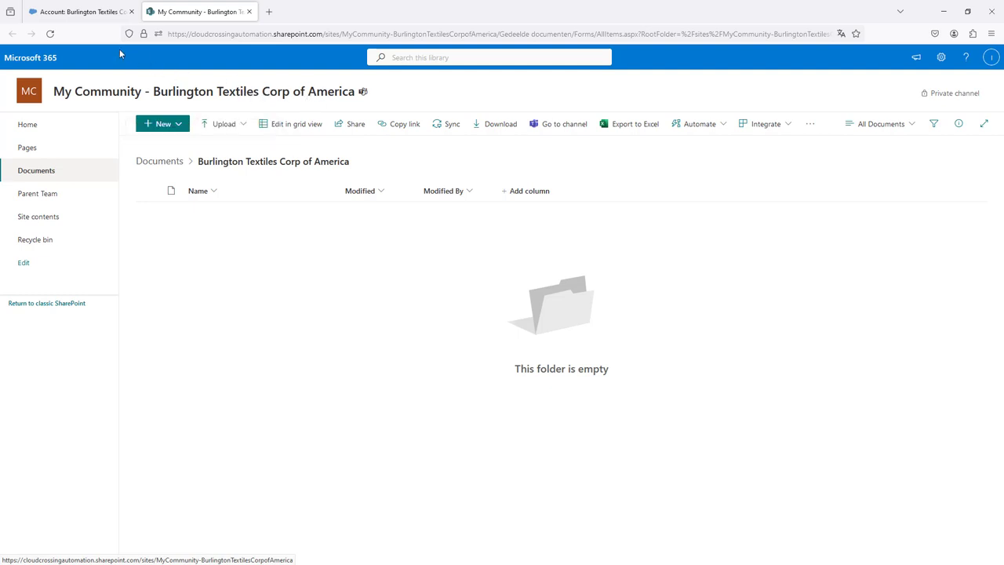
- Upload 231021 Test.pdf by dropping it onto the account's COLLABORATION Butler panel
{"action": "left_click", "coordinate": [75, 12]}
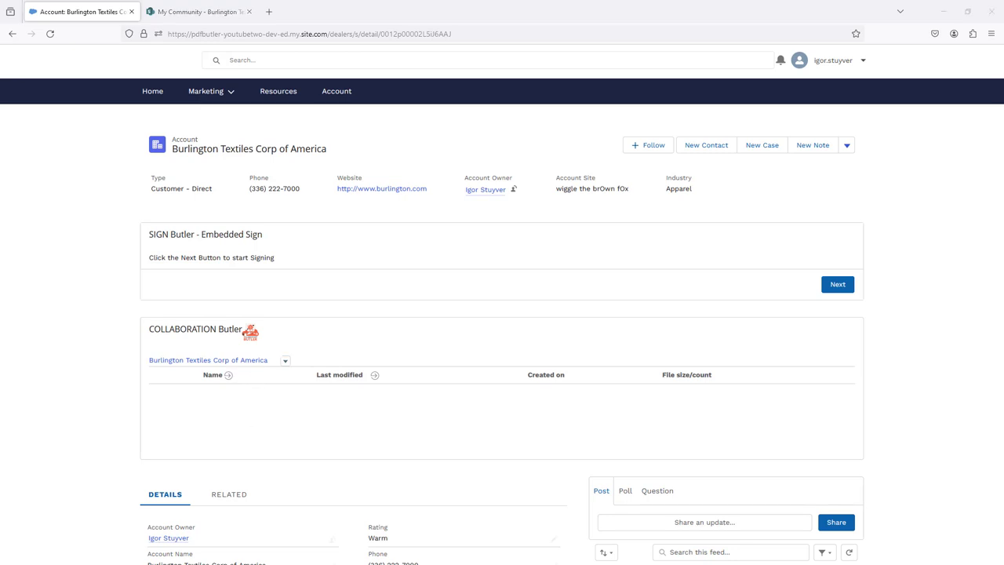
{"action": "left_click_drag", "start_coordinate": [651, 564], "coordinate": [408, 391]}
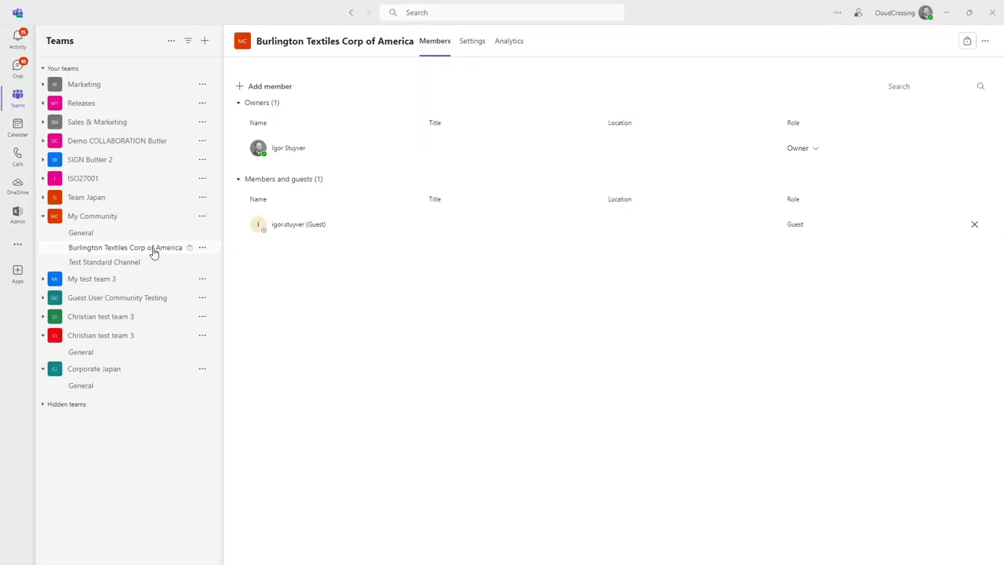
- Upload NDA Openreel.pdf to the Burlington Textiles Corp of America channel's Files, then return to the portal
{"action": "left_click", "coordinate": [154, 252]}
{"action": "left_click", "coordinate": [457, 42]}
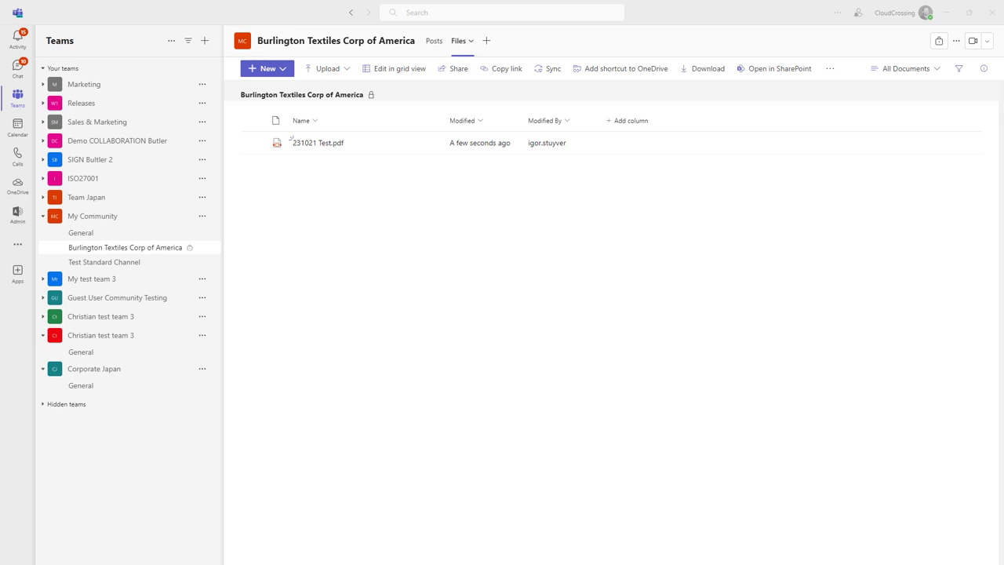
{"action": "left_click_drag", "start_coordinate": [759, 541], "coordinate": [456, 229]}
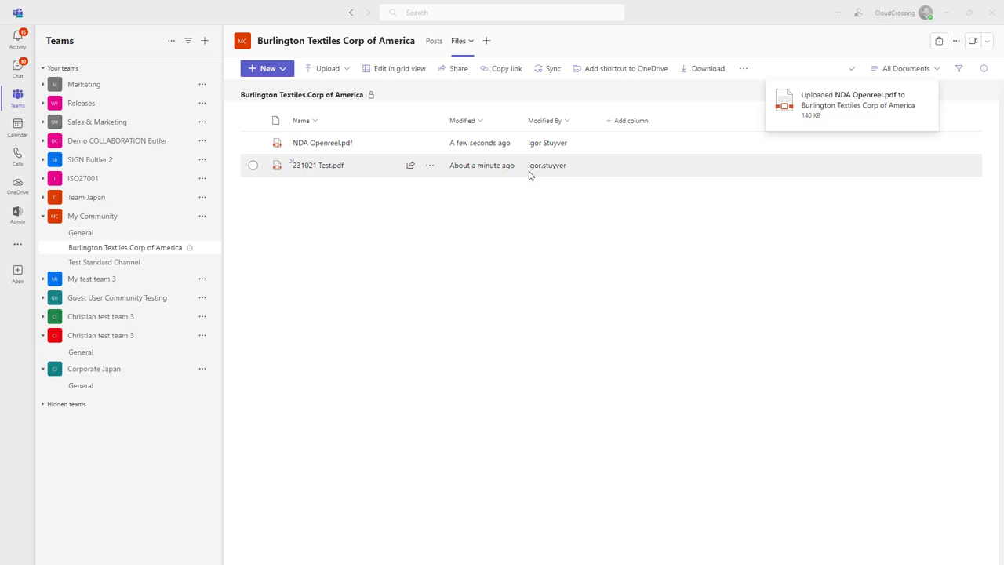
{"action": "key", "text": "alt+Tab"}
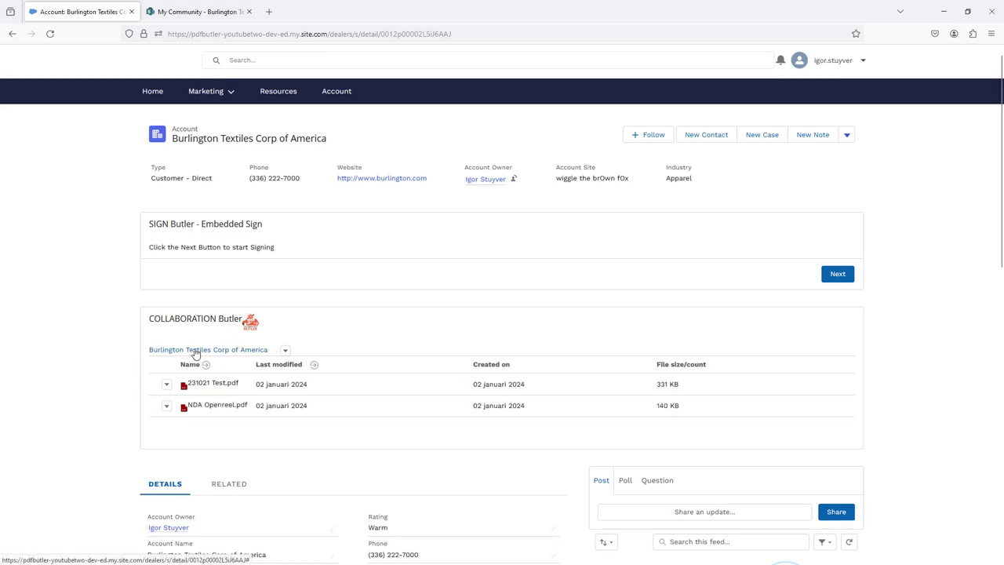
- Preview NDA Openreel.pdf from the Collaboration Butler list, then return to the account page tab
{"action": "left_click", "coordinate": [212, 405]}
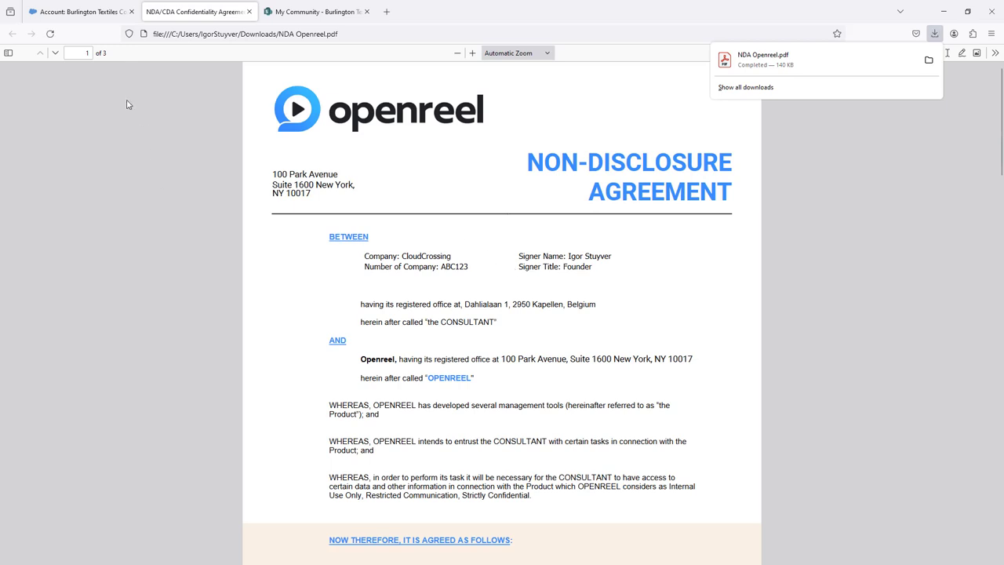
{"action": "left_click", "coordinate": [85, 13]}
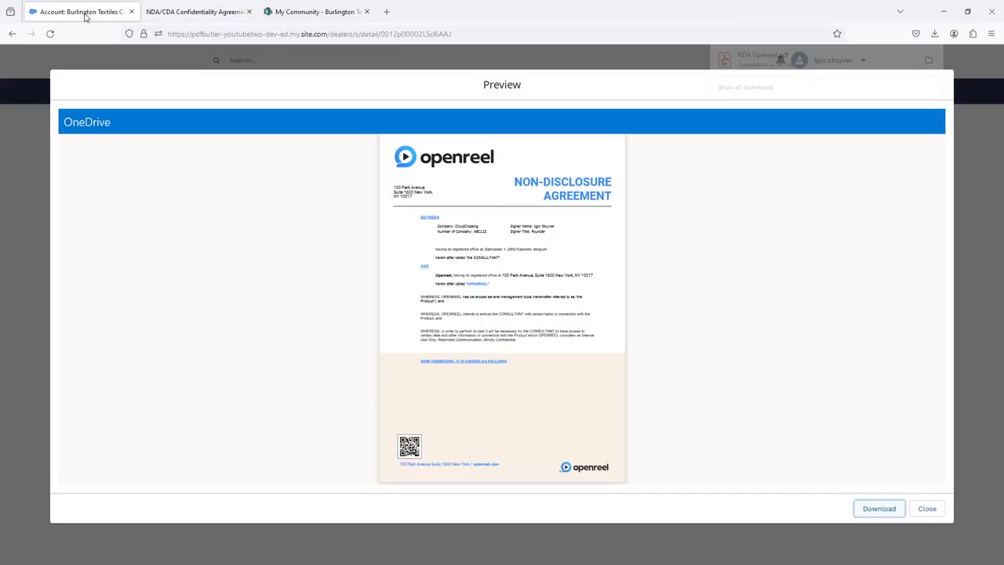